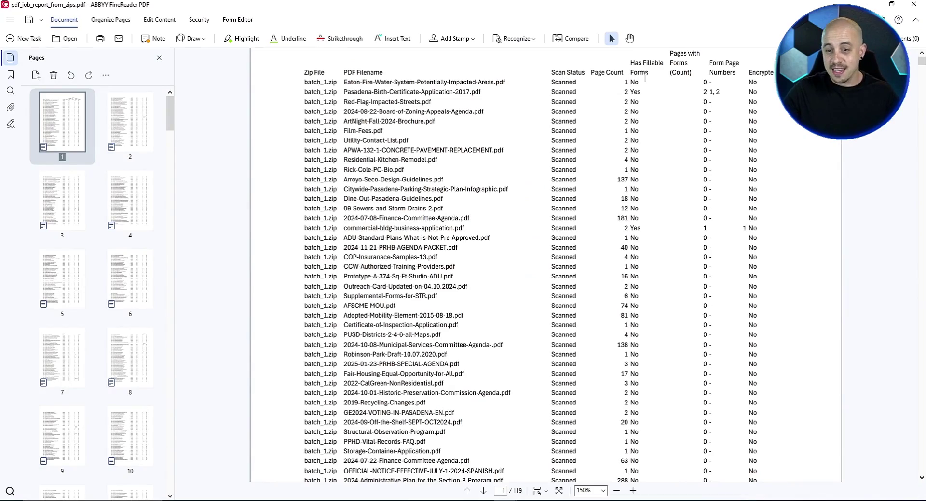
Convert pdf_job_report_from_zips.pdf to an Excel workbook using the Formatted text layout
scroll(671, 182, down, 10)
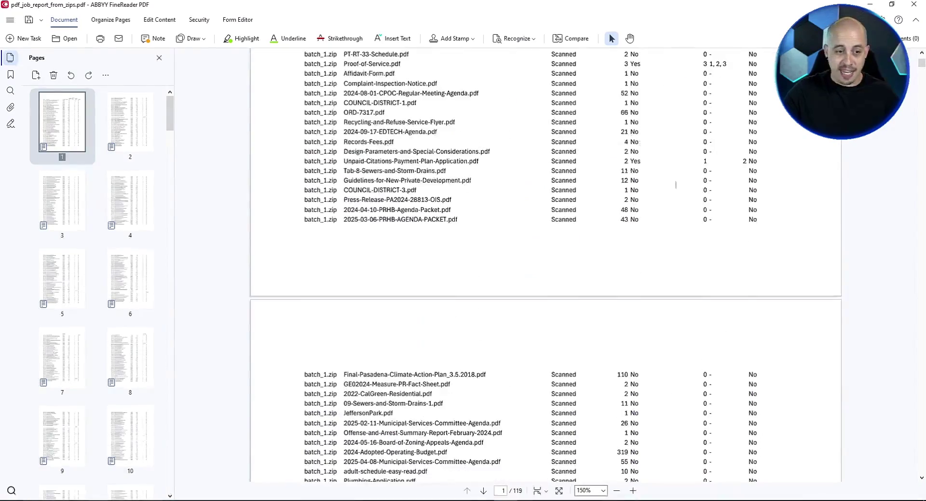
scroll(670, 183, down, 6)
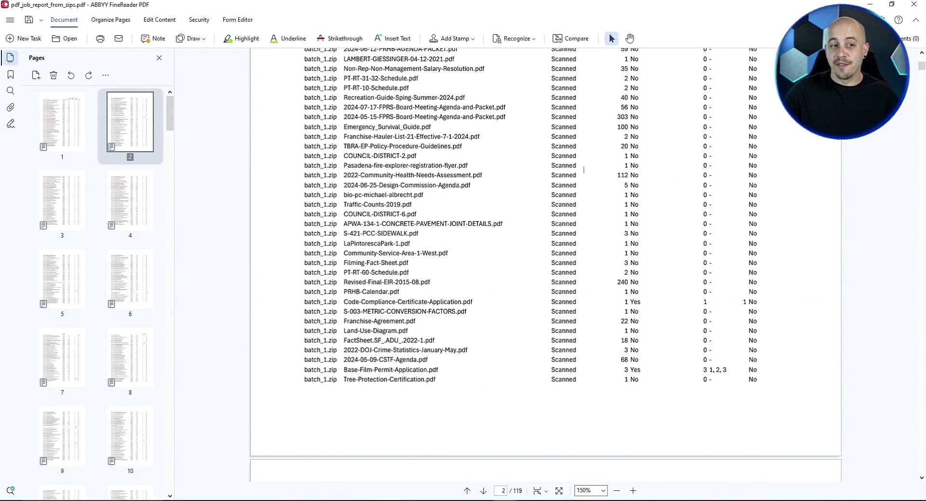
scroll(583, 169, up, 3)
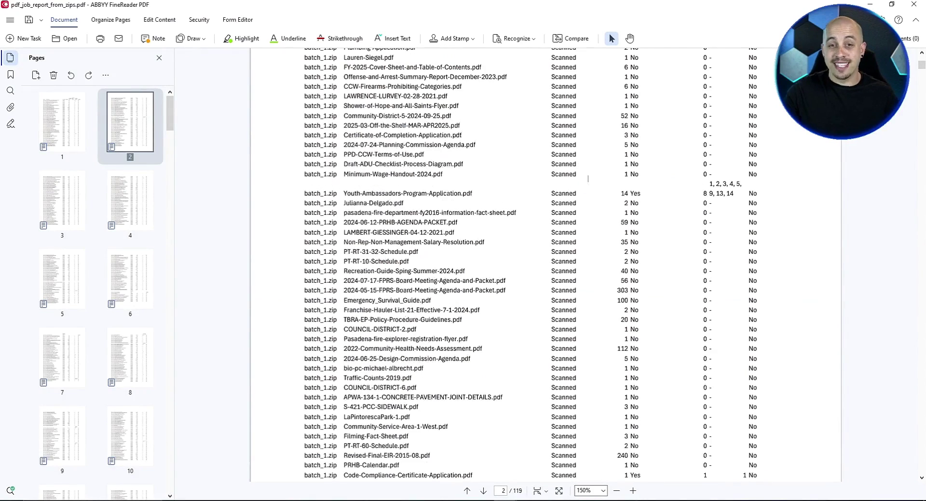
click(913, 4)
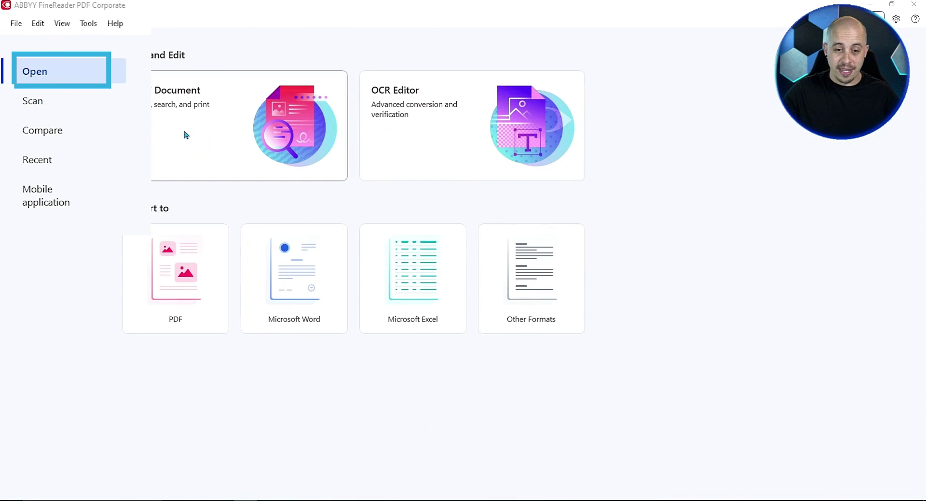
click(428, 291)
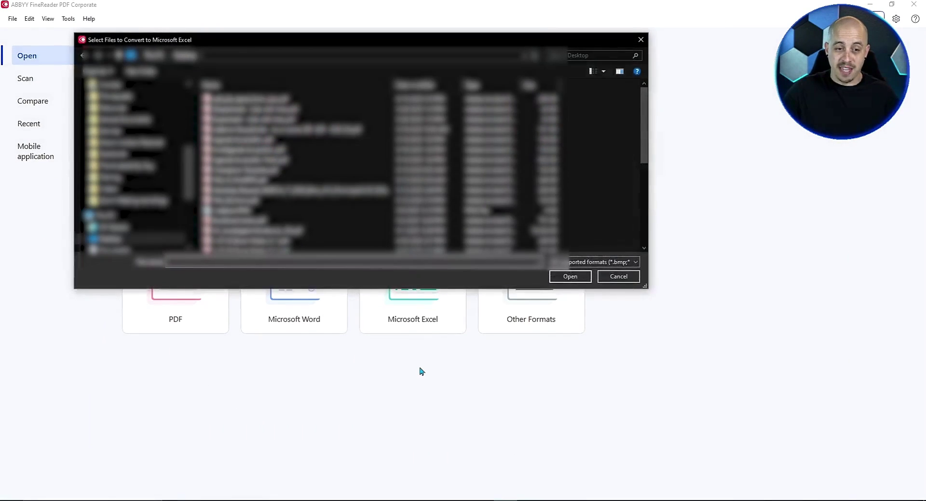
double_click(254, 100)
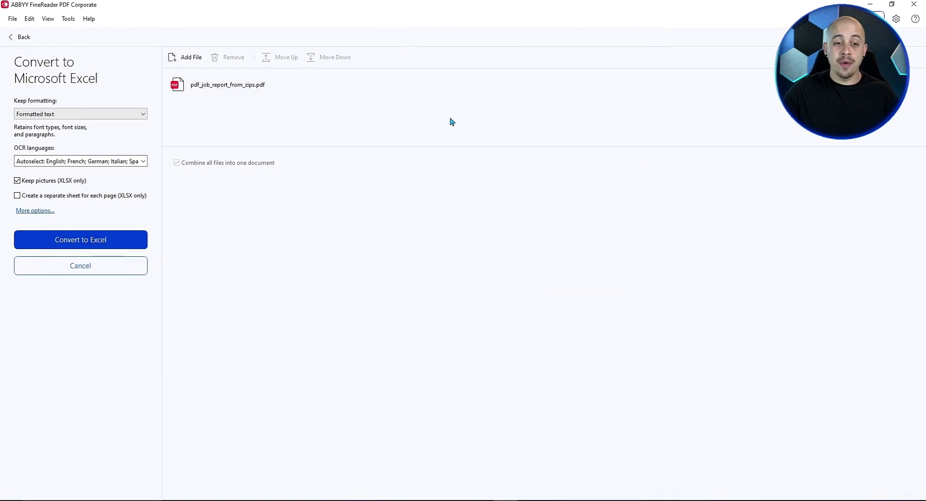
click(56, 115)
click(70, 123)
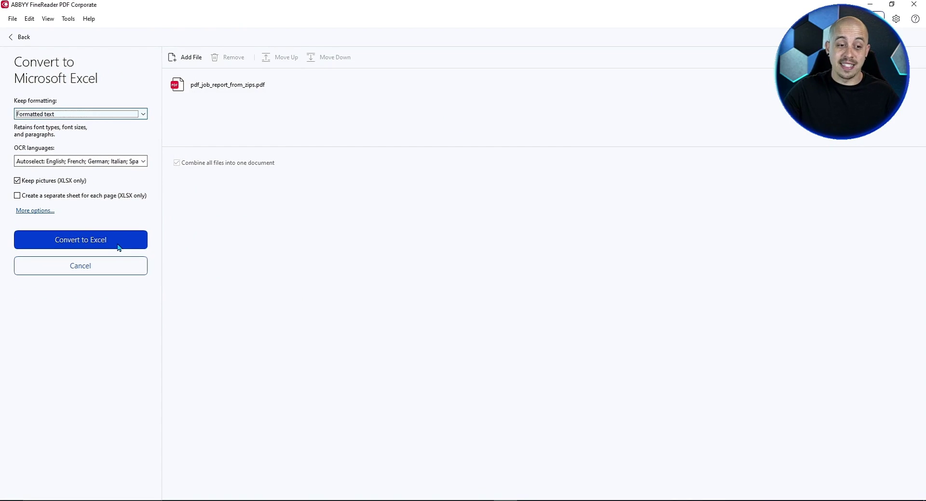
click(119, 240)
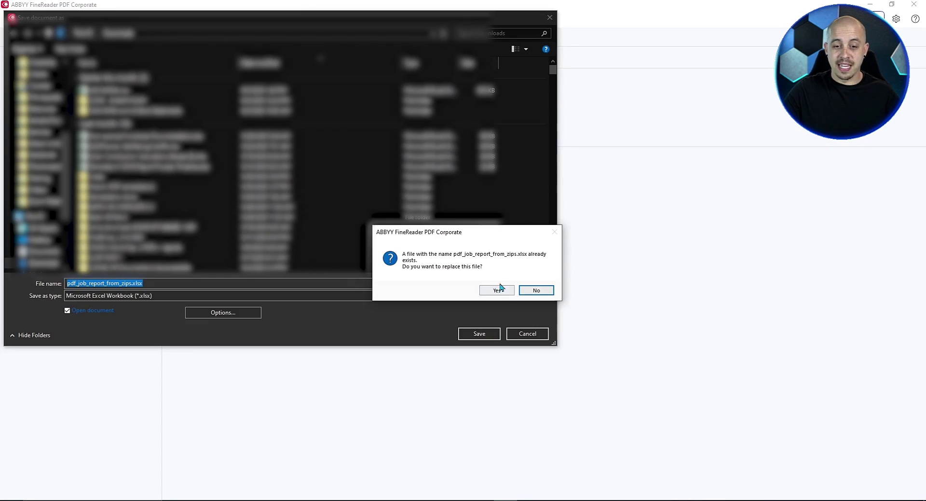
Confirm overwriting pdf_job_report_from_zips.xlsx and inspect the PDF Filename header cell
click(496, 291)
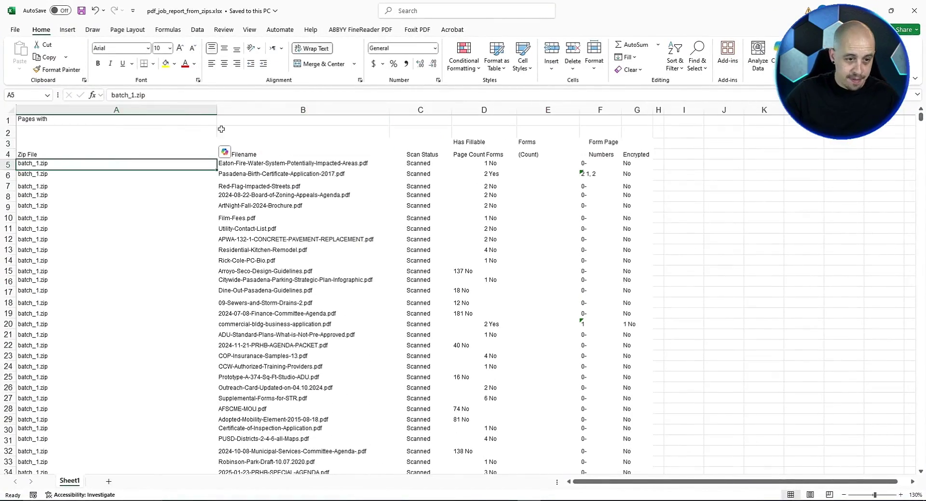
click(274, 153)
click(96, 141)
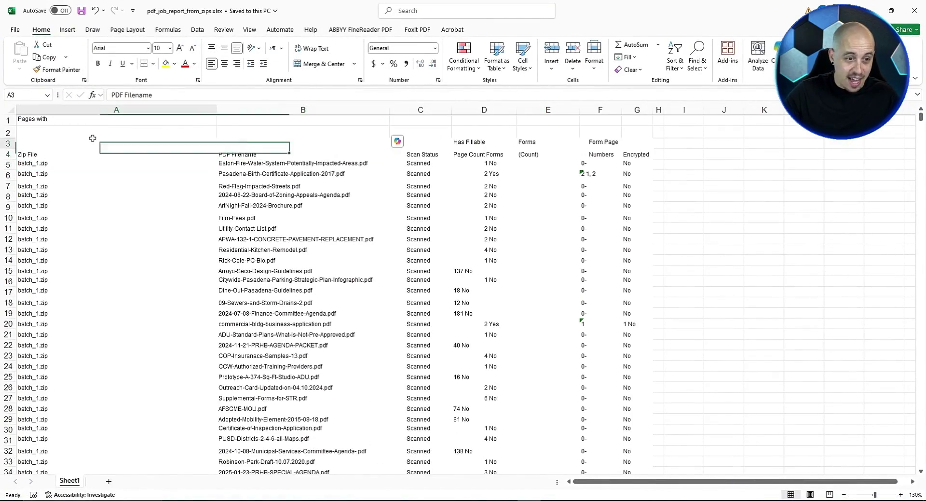
Scroll through Sheet1 to check the run-together columns
scroll(325, 177, down, 20)
scroll(325, 177, down, 20)
scroll(325, 176, up, 13)
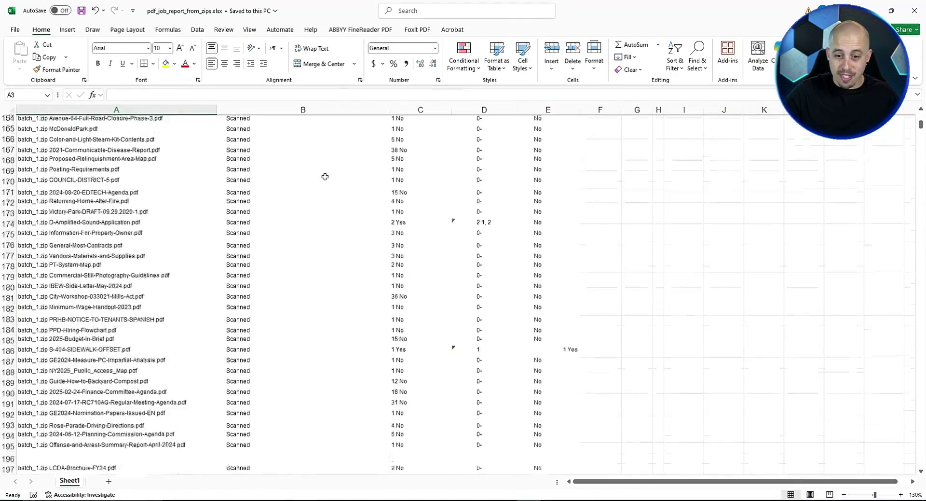
scroll(325, 176, up, 13)
scroll(325, 177, up, 13)
scroll(325, 177, up, 12)
scroll(325, 177, down, 15)
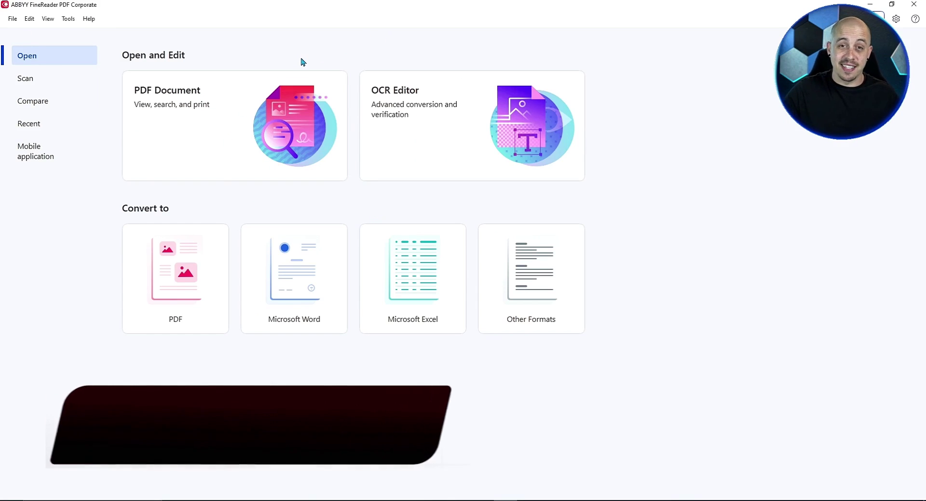
Load pdf_job_report_from_zips.pdf into the OCR Editor and let all 119 pages recognize
click(240, 106)
click(640, 39)
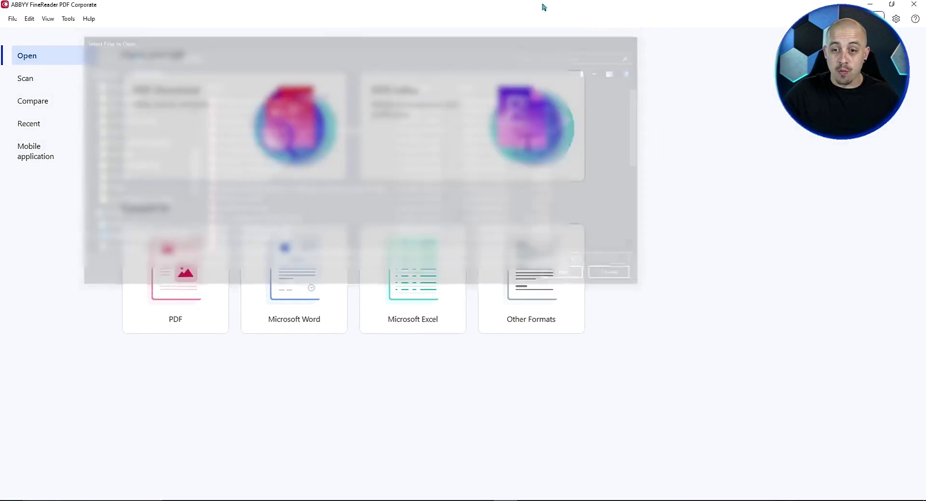
click(465, 129)
double_click(231, 97)
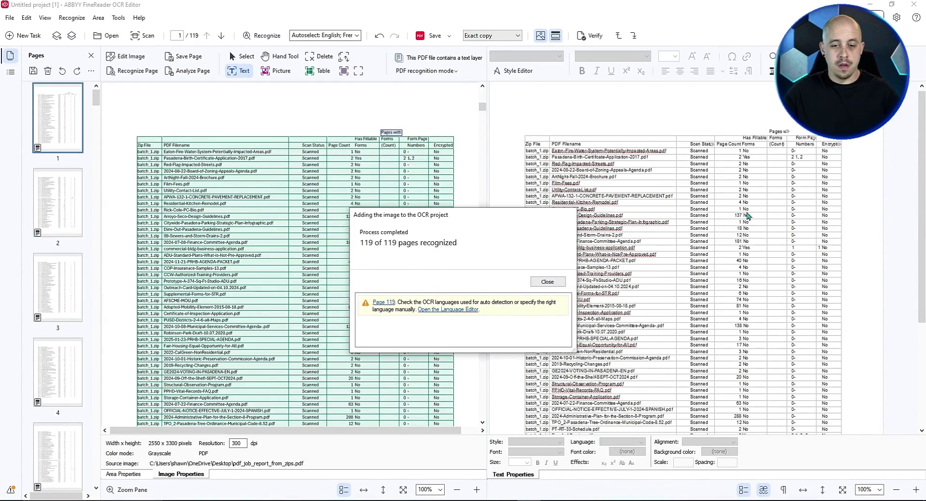
Extend page 1's table area upward to cover the header rows
click(550, 282)
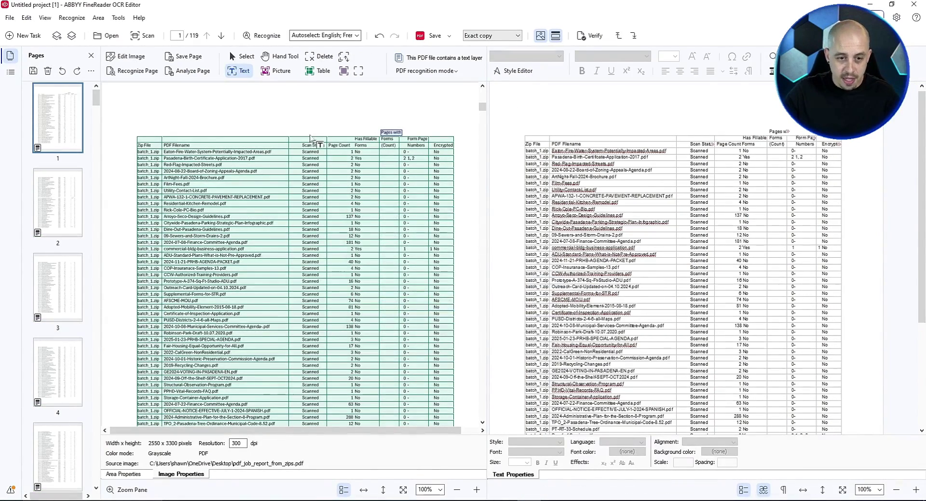
click(347, 135)
drag(347, 136, 347, 127)
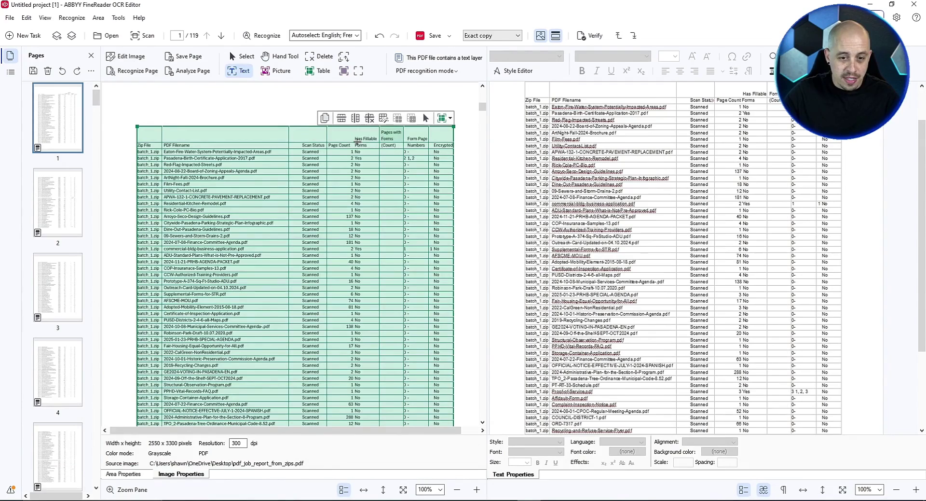
right_click(347, 144)
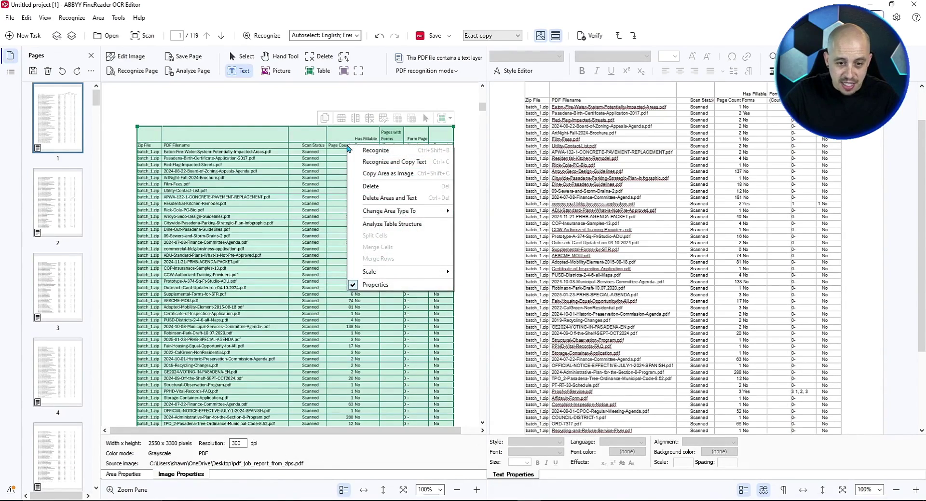
key(Escape)
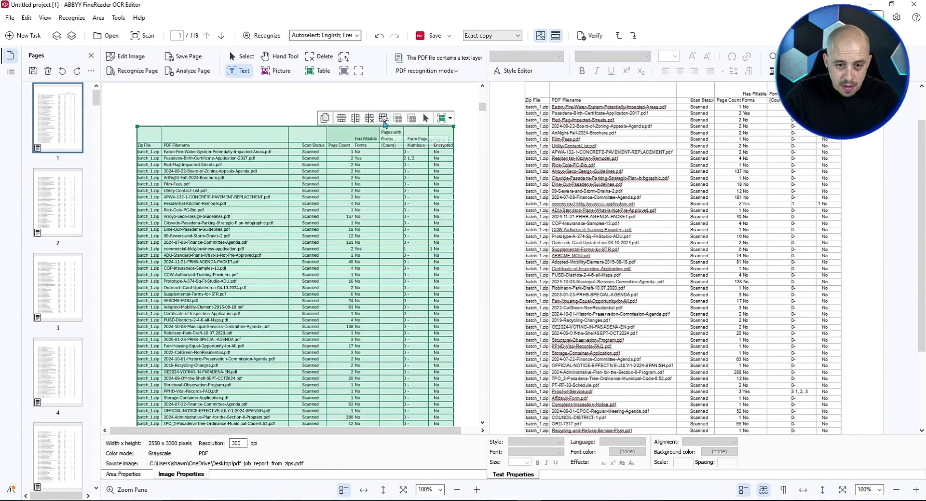
Re-analyze the table structure and add a separator between Page Count and Has Fillable Forms
click(384, 122)
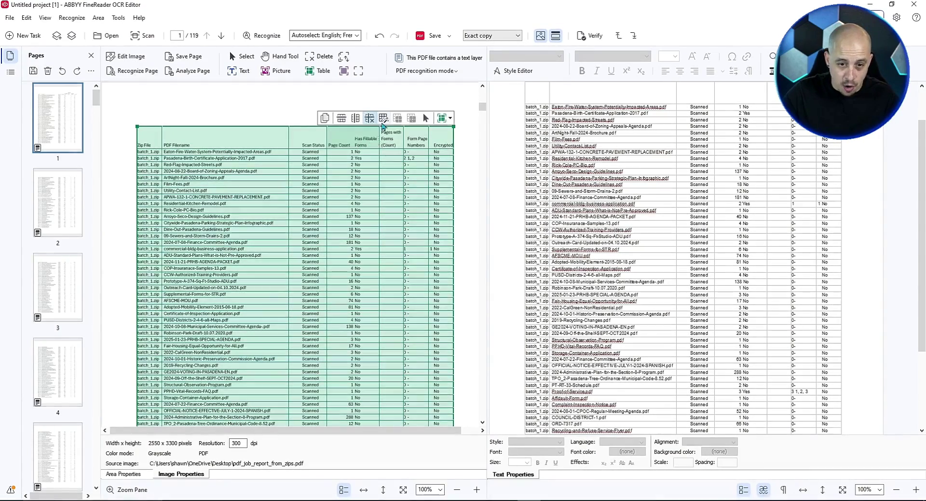
click(356, 119)
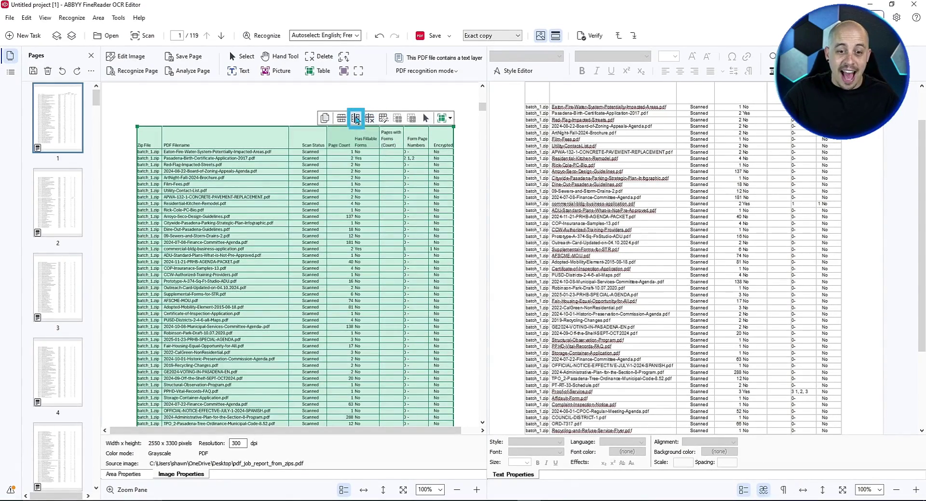
click(354, 146)
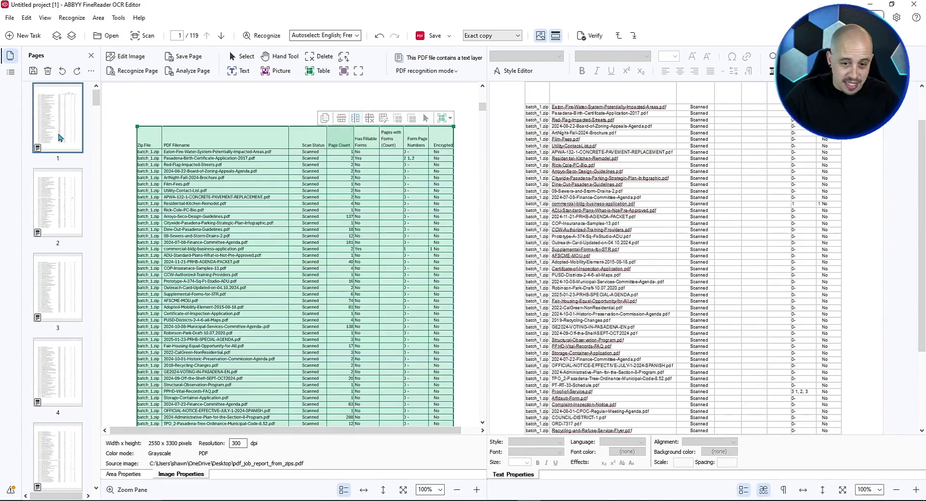
Compare the table areas on pages 2 and 3, then return to page 1
click(59, 137)
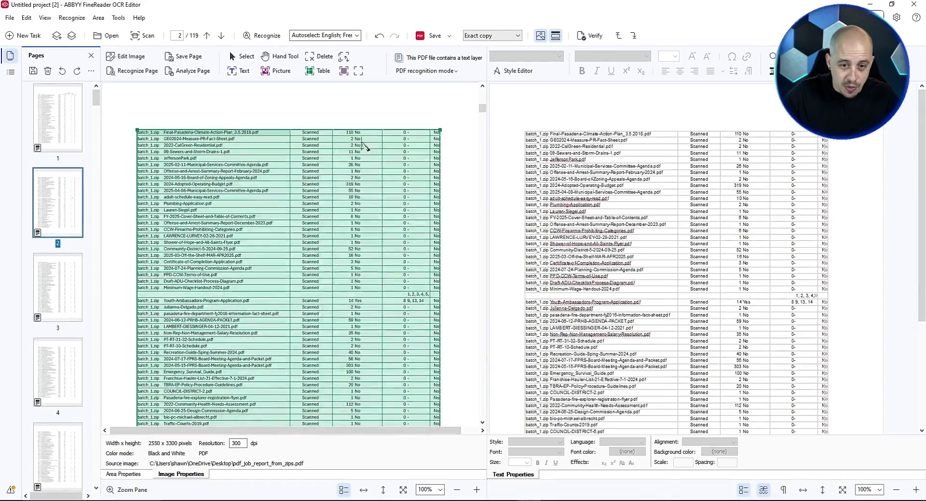
click(356, 141)
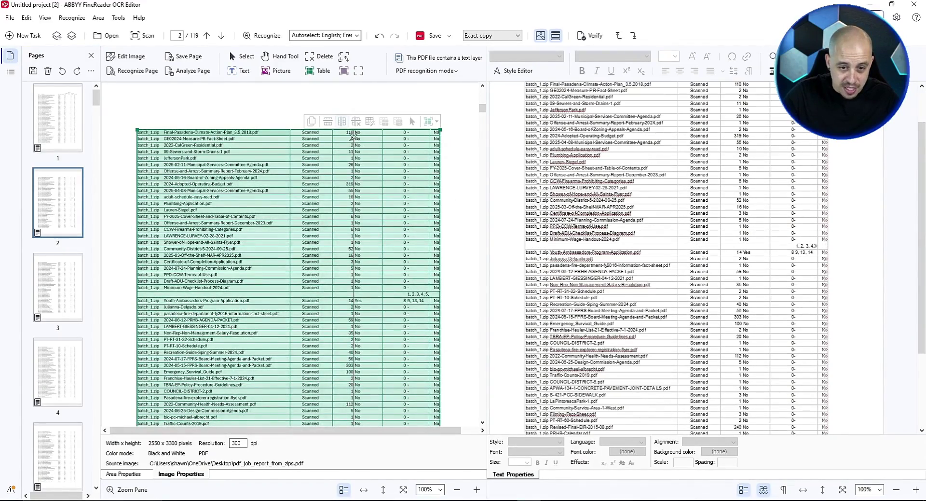
click(53, 288)
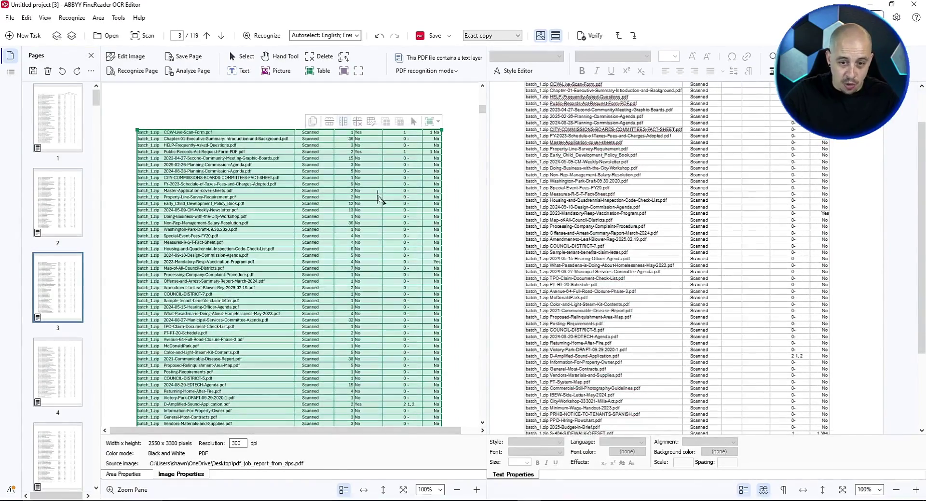
click(71, 120)
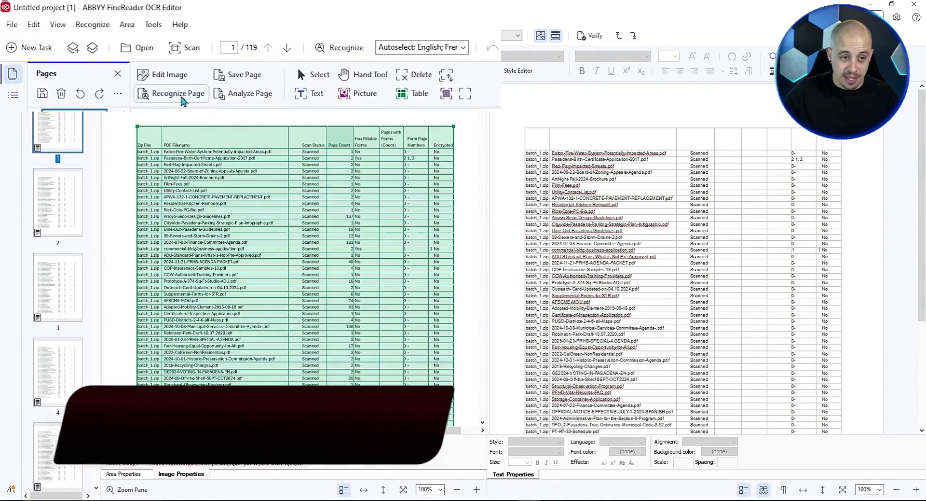
Re-recognize page 1 with the corrected table and go to page 2
click(183, 95)
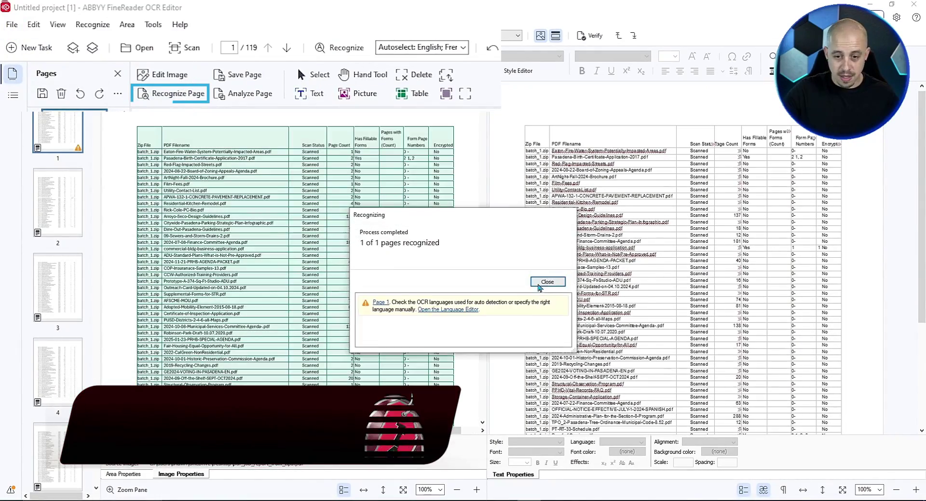
click(547, 281)
click(49, 196)
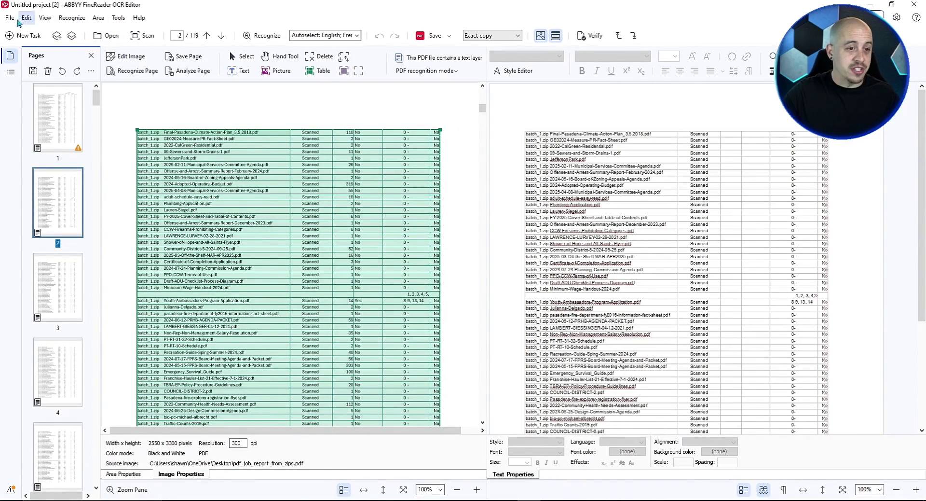
Save the current page's area layout as an area template
click(118, 17)
mouse_move(98, 18)
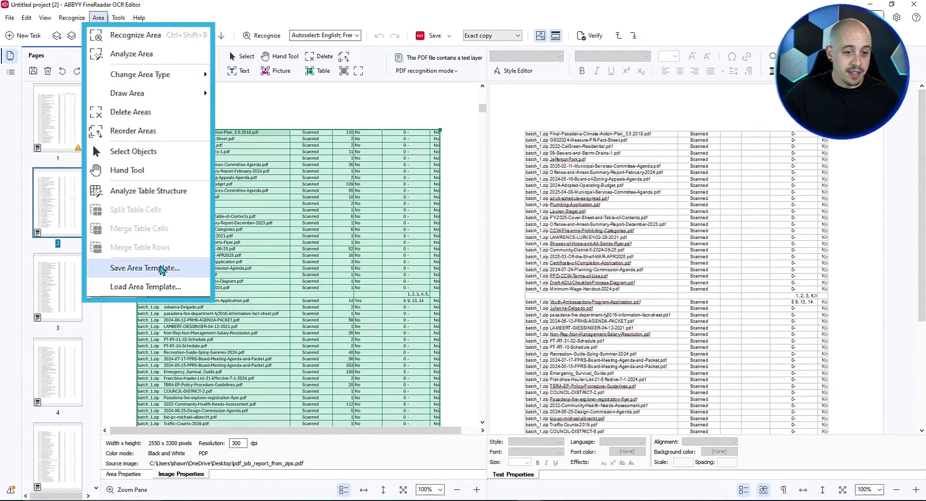
click(162, 269)
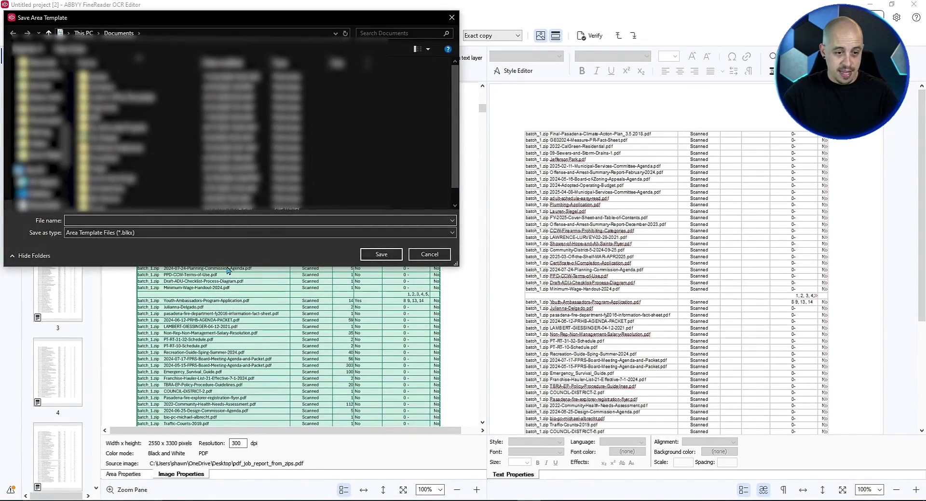
text(testex)
click(381, 258)
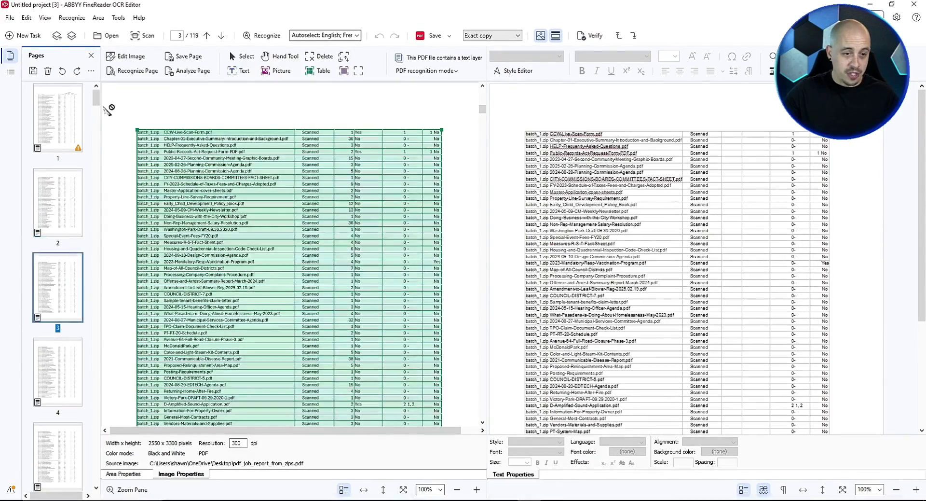
Select pages 3–119 and apply the saved area template to them
drag(97, 98, 96, 475)
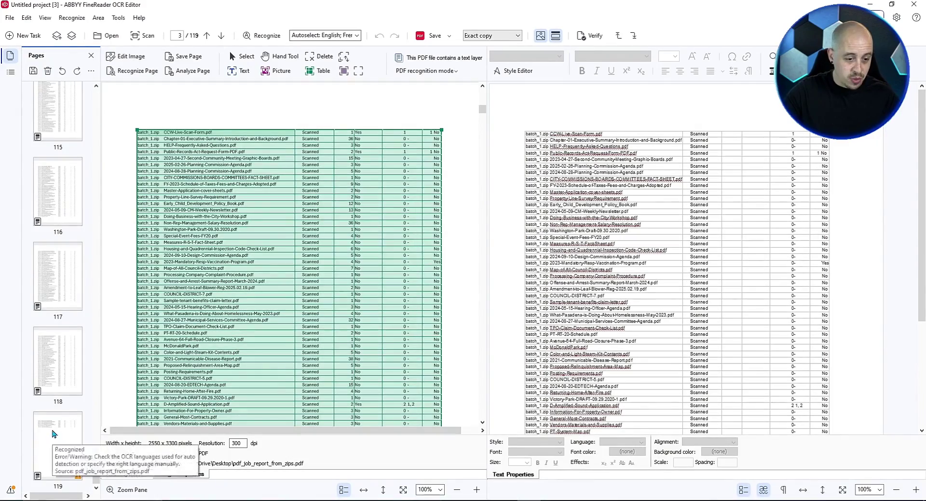
shift+click(53, 433)
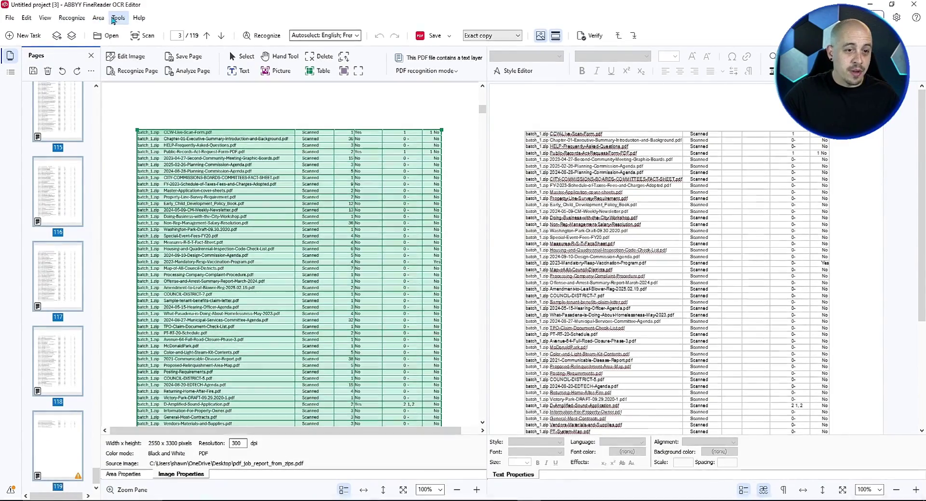
click(98, 18)
click(145, 286)
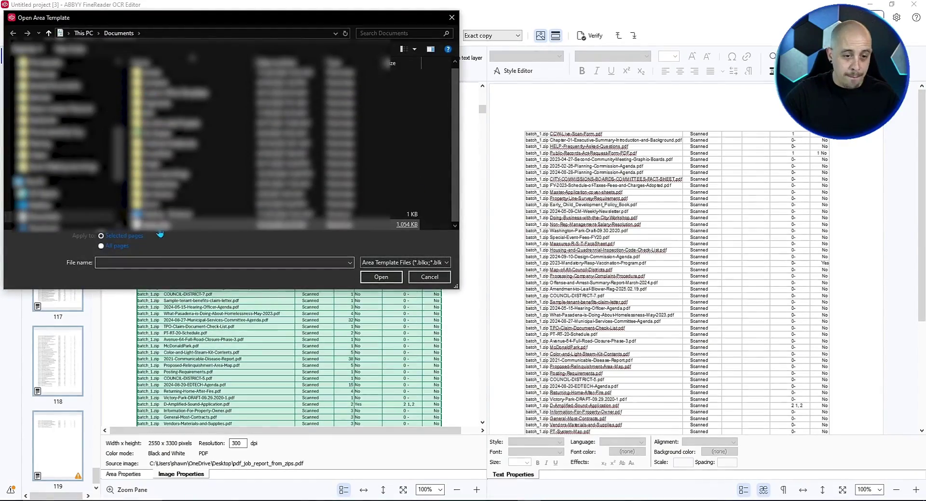
double_click(160, 233)
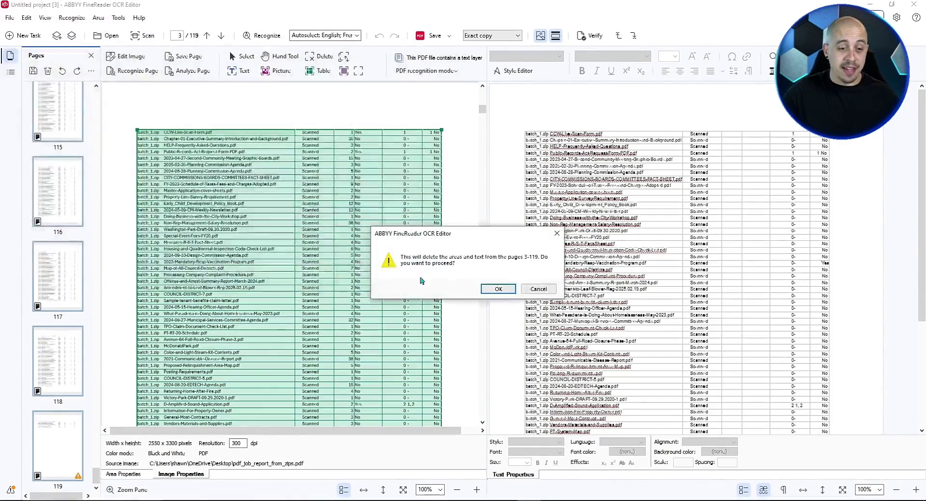
click(495, 289)
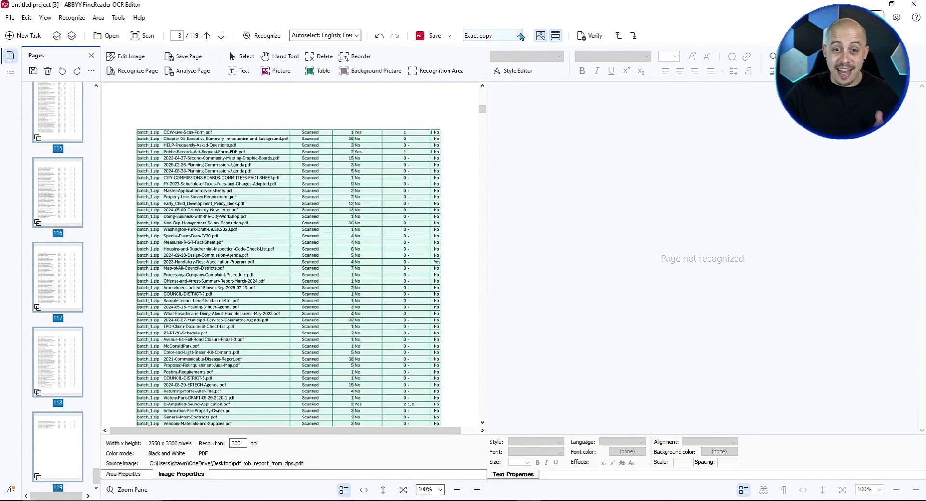
Pick English as the OCR language, then send the recognized pages to Microsoft Excel
click(357, 35)
click(308, 68)
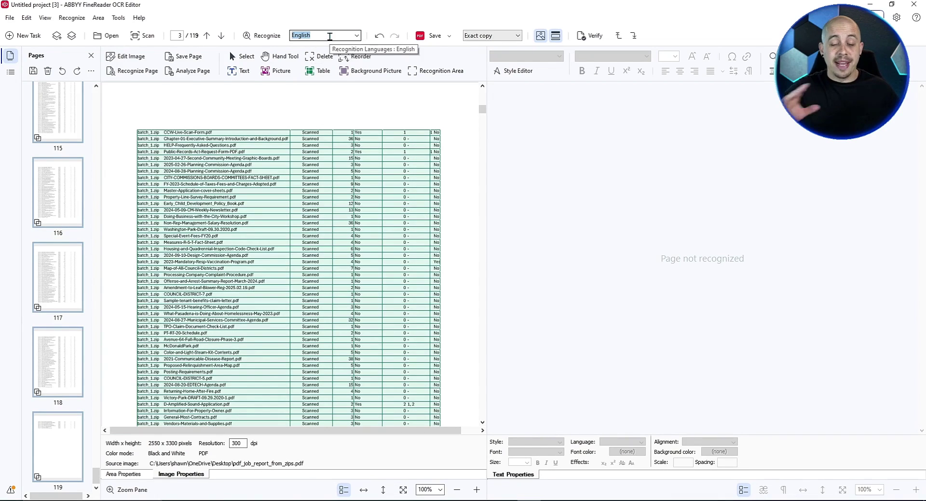
click(449, 36)
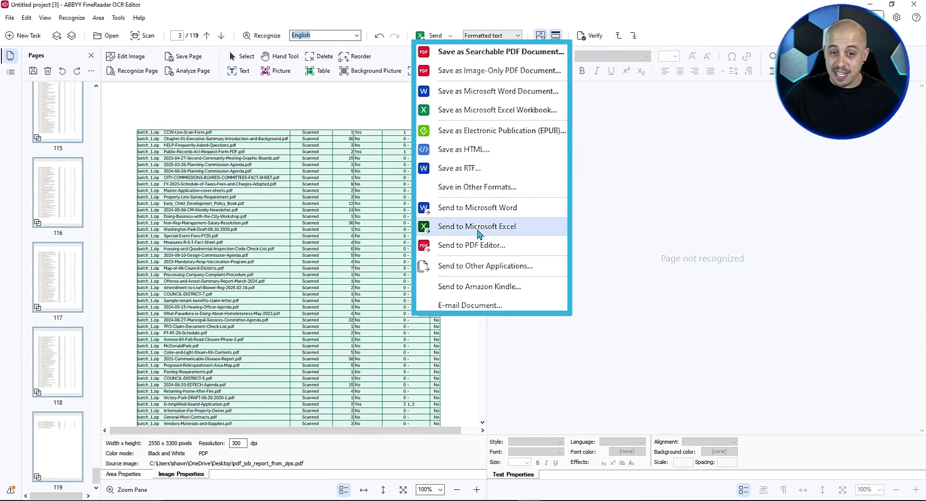
click(479, 227)
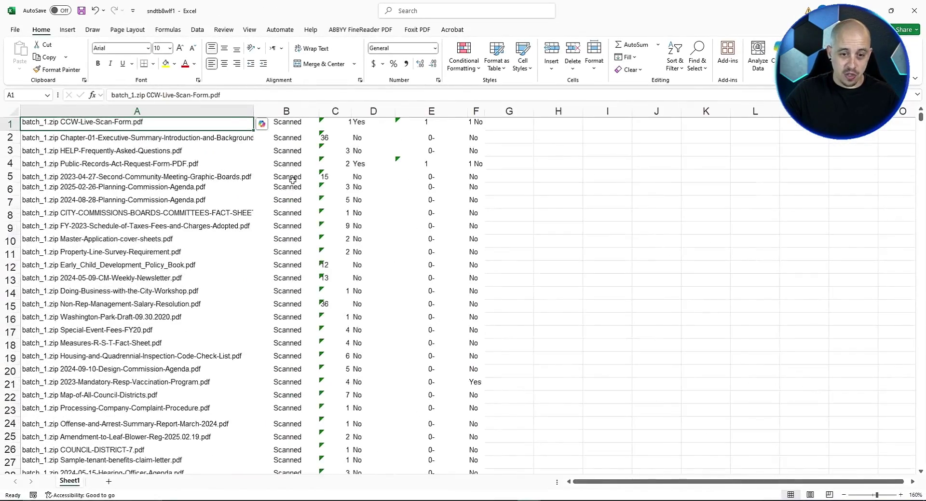
Scroll the new workbook down to row 830 (batch_10 files) and back up
scroll(160, 187, down, 3)
scroll(157, 190, down, 6)
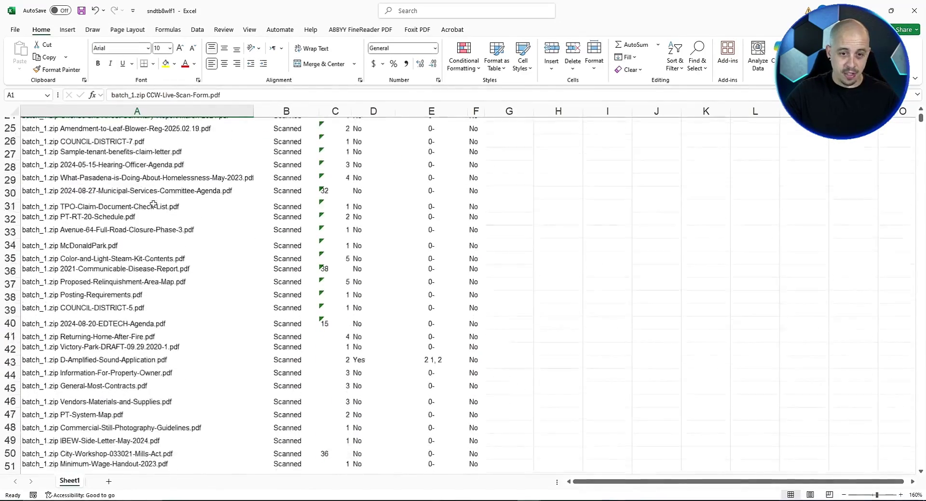
scroll(152, 196, down, 18)
scroll(148, 203, down, 20)
scroll(148, 202, down, 20)
scroll(147, 202, down, 20)
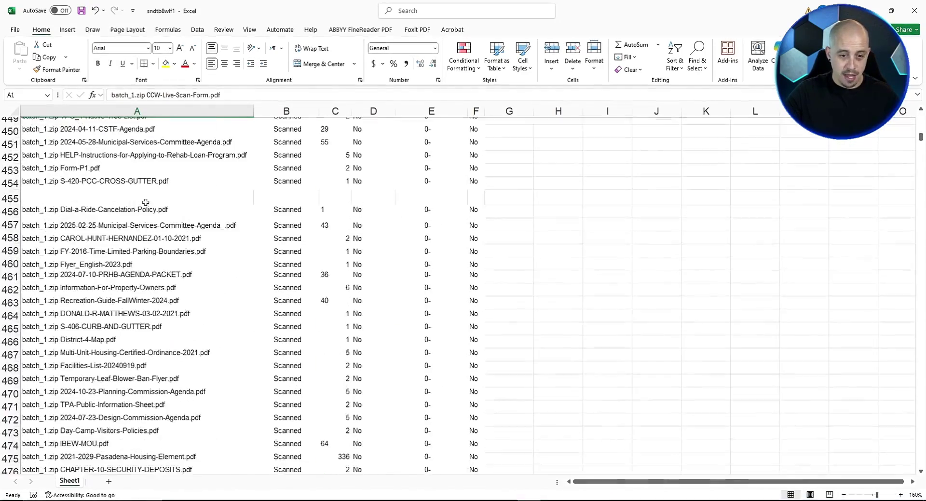
scroll(146, 202, down, 20)
scroll(145, 201, down, 20)
scroll(145, 202, down, 20)
scroll(144, 201, down, 5)
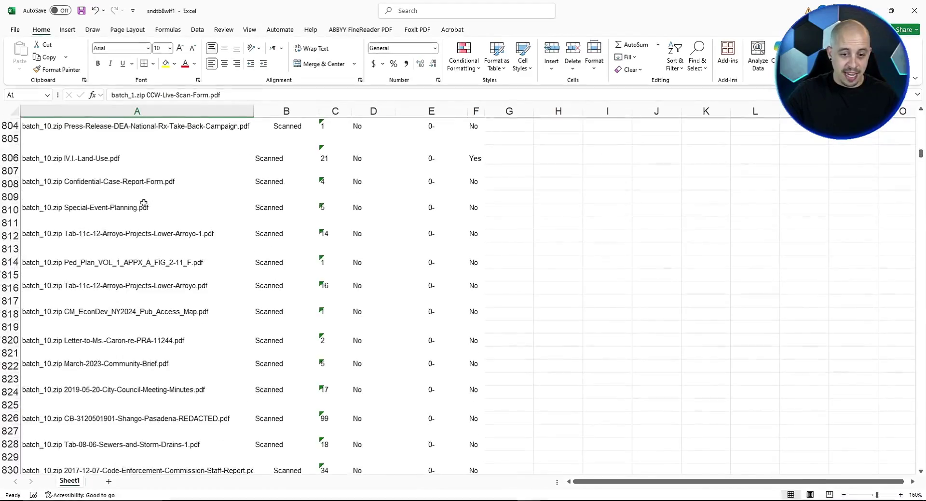
scroll(144, 202, up, 20)
scroll(143, 203, up, 20)
scroll(143, 202, up, 20)
scroll(141, 202, up, 20)
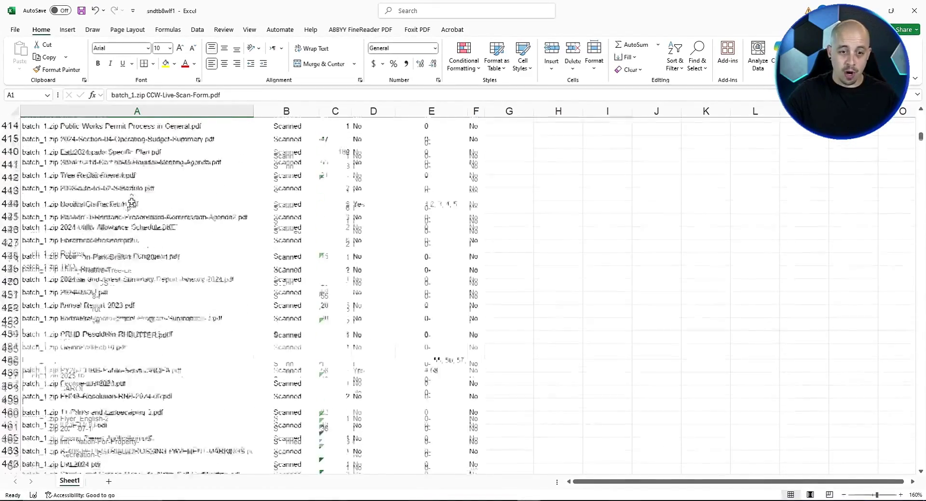
scroll(139, 201, up, 20)
scroll(136, 202, up, 20)
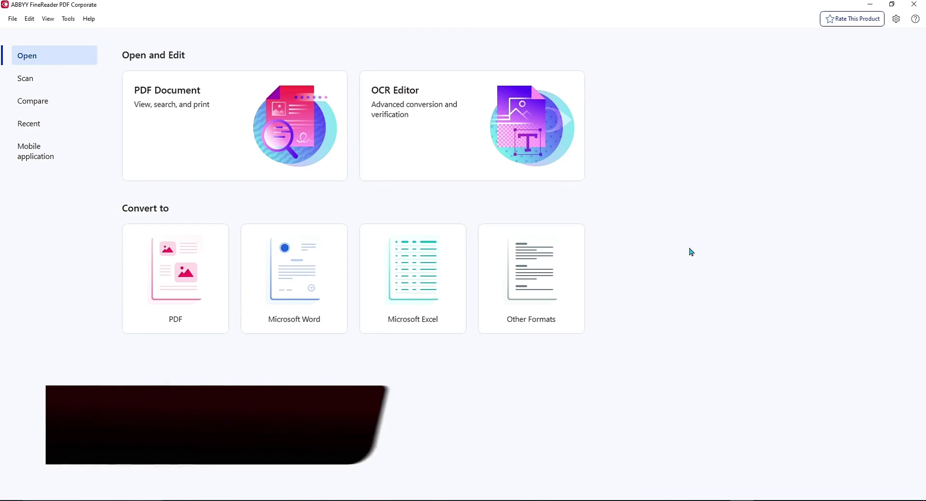
Reopen pdf_job_report_from_zips.pdf and copy page 1's table as an Excel table
click(220, 126)
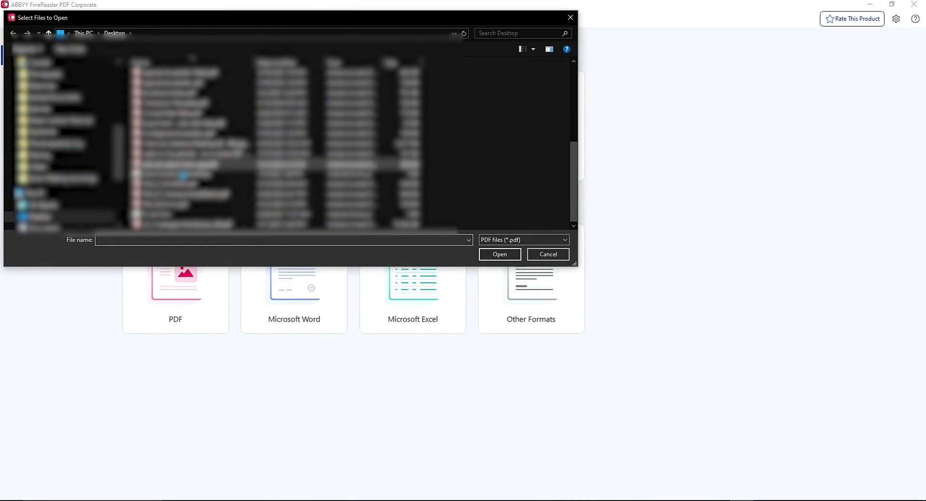
double_click(180, 166)
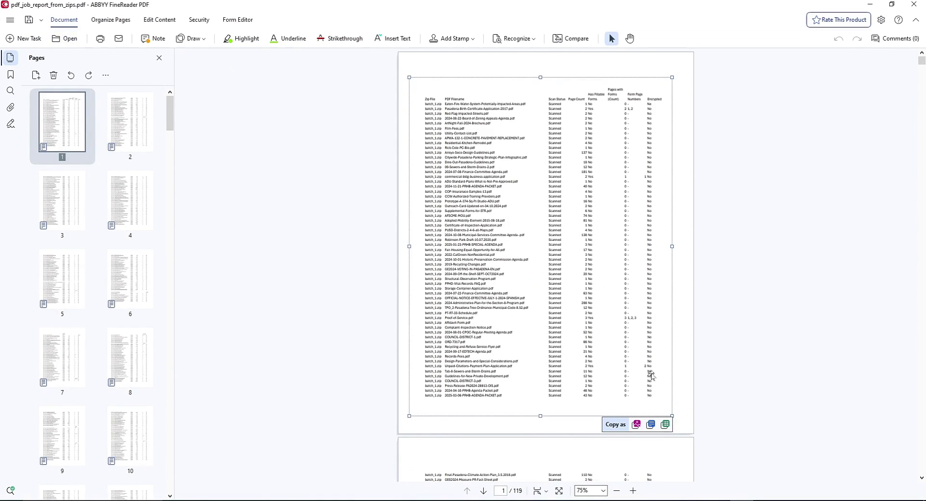
click(665, 424)
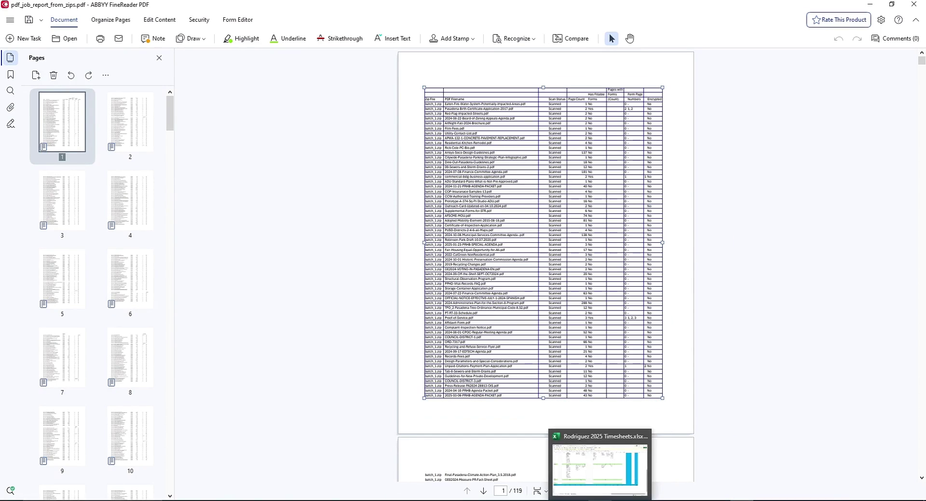
click(597, 476)
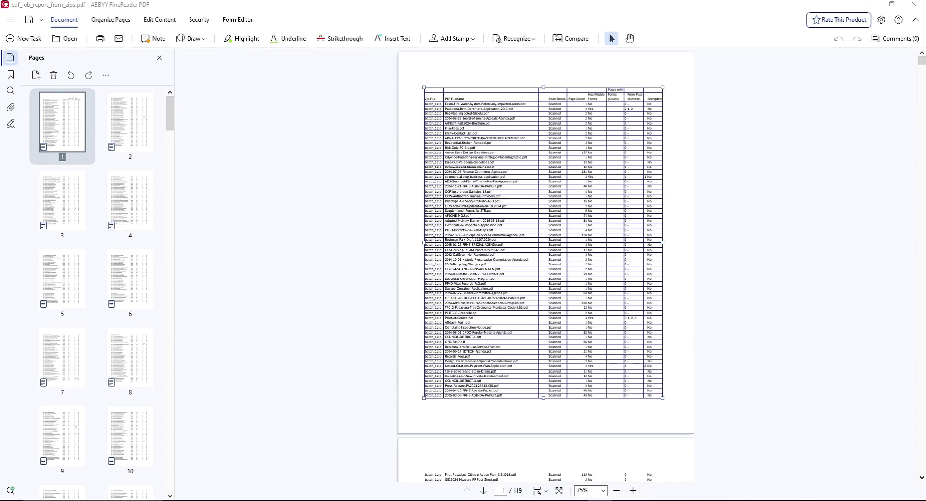
Paste the copied table into Book1 at A1, then minimize Excel
key(ctrl+v)
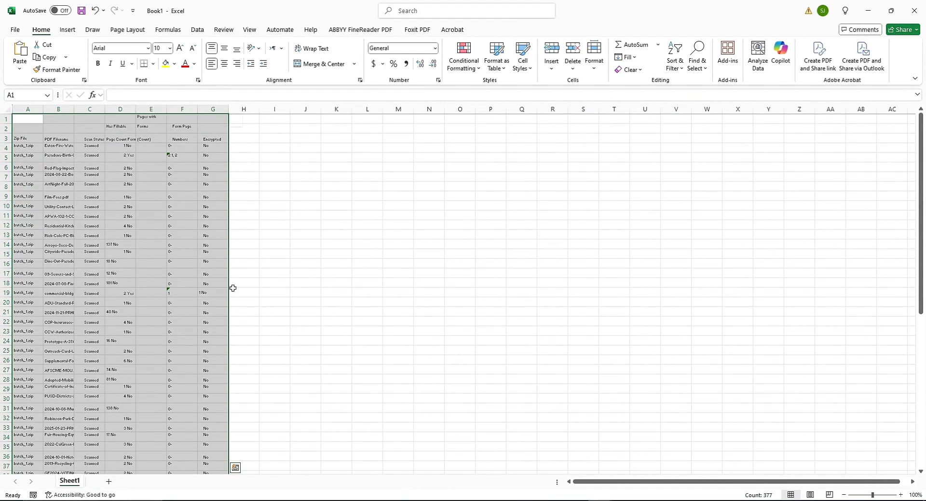
click(265, 186)
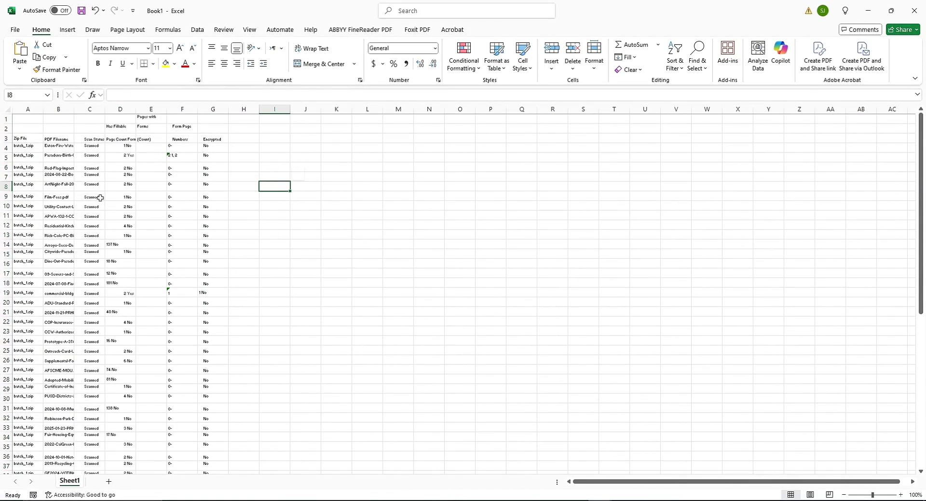
click(870, 11)
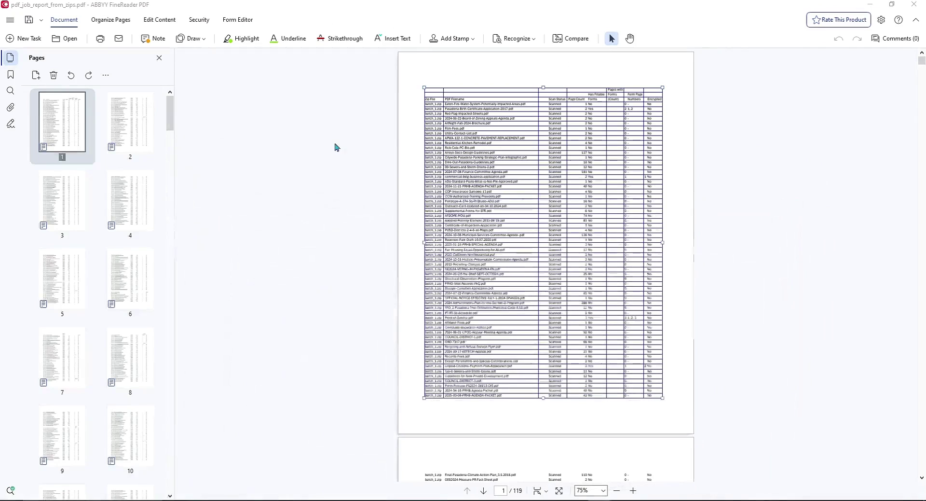